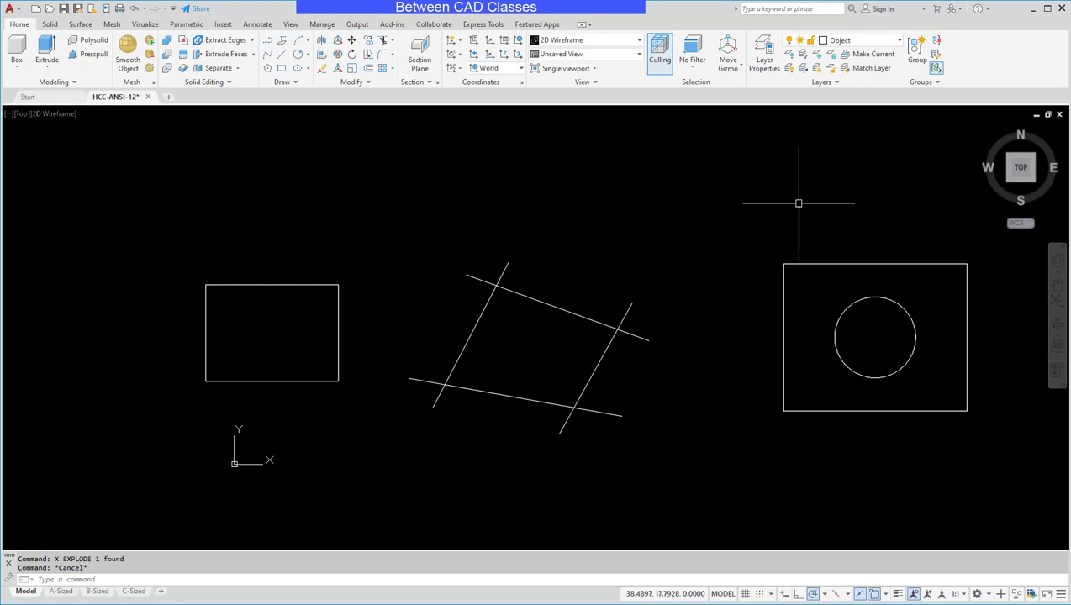
- Try selecting the rectangle around the circle, then clear the selection
left_click(314, 284)
key("Escape")
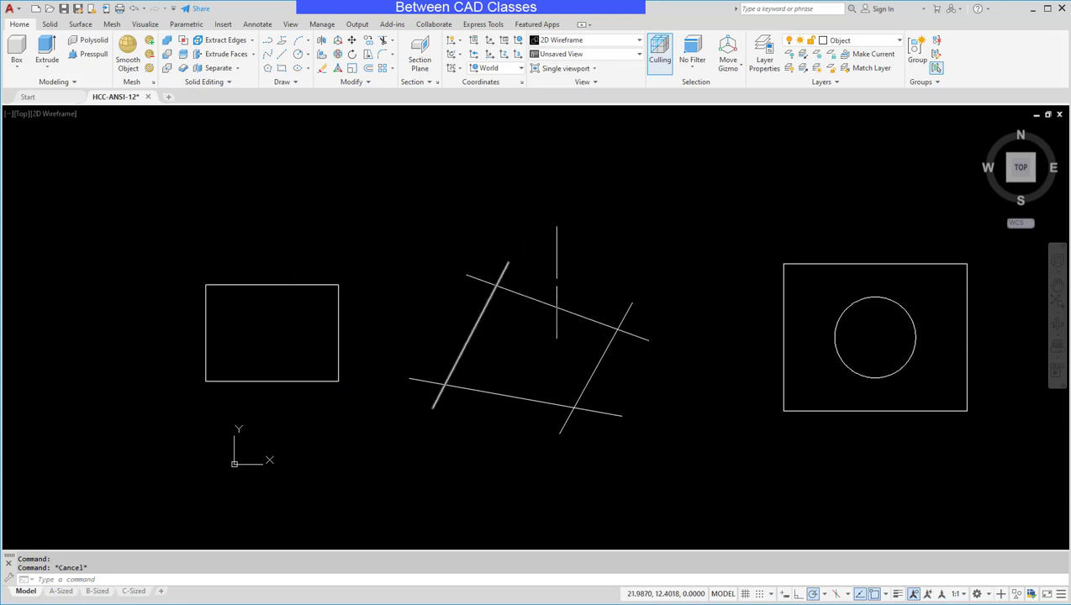
left_click(785, 326)
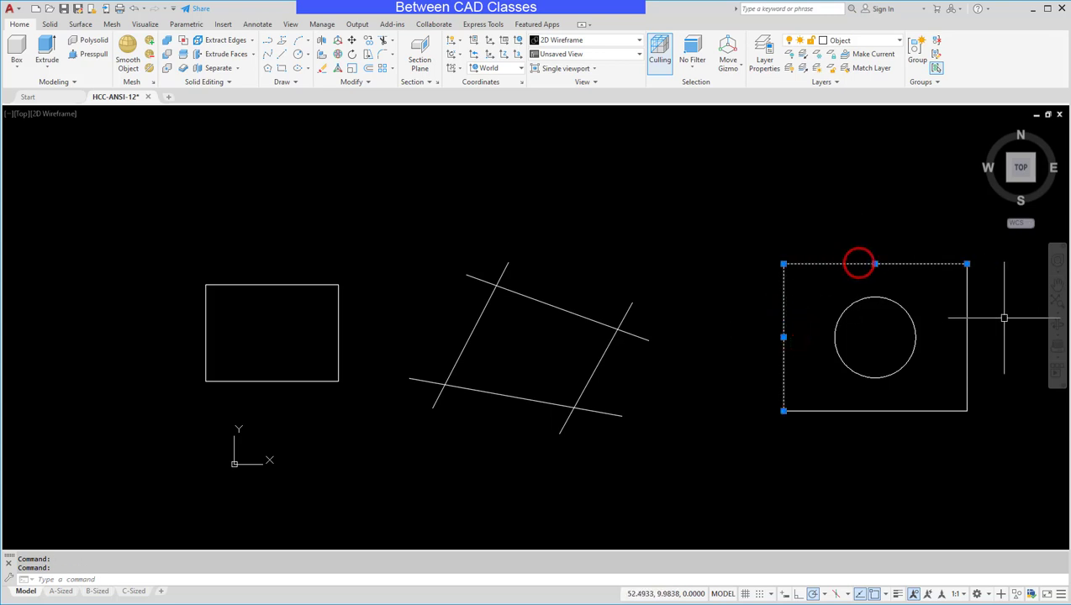
key("Escape")
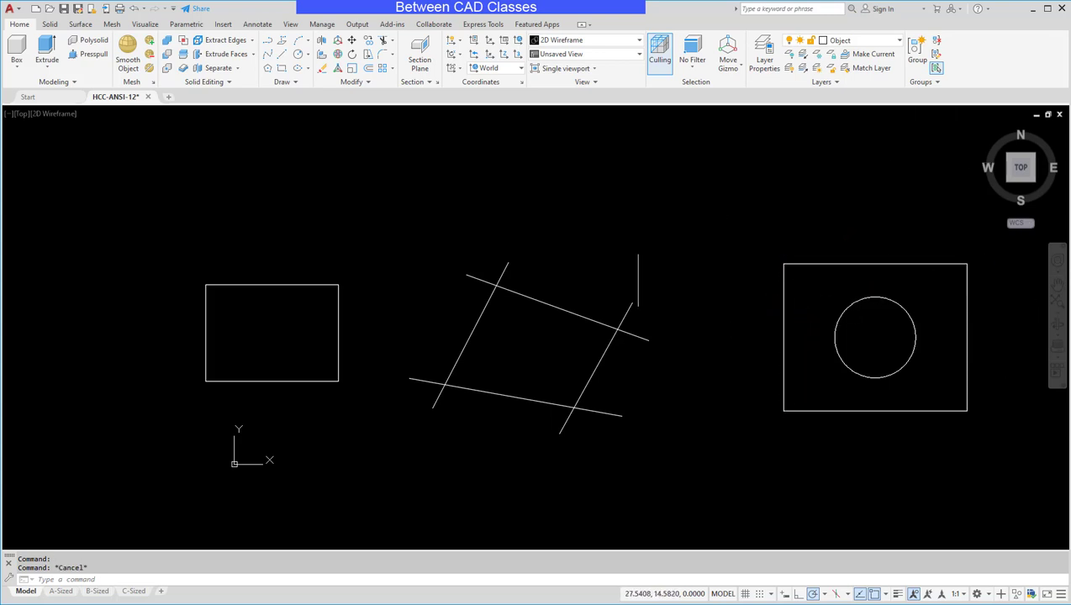
left_click(903, 133)
key("Escape")
key("Escape")
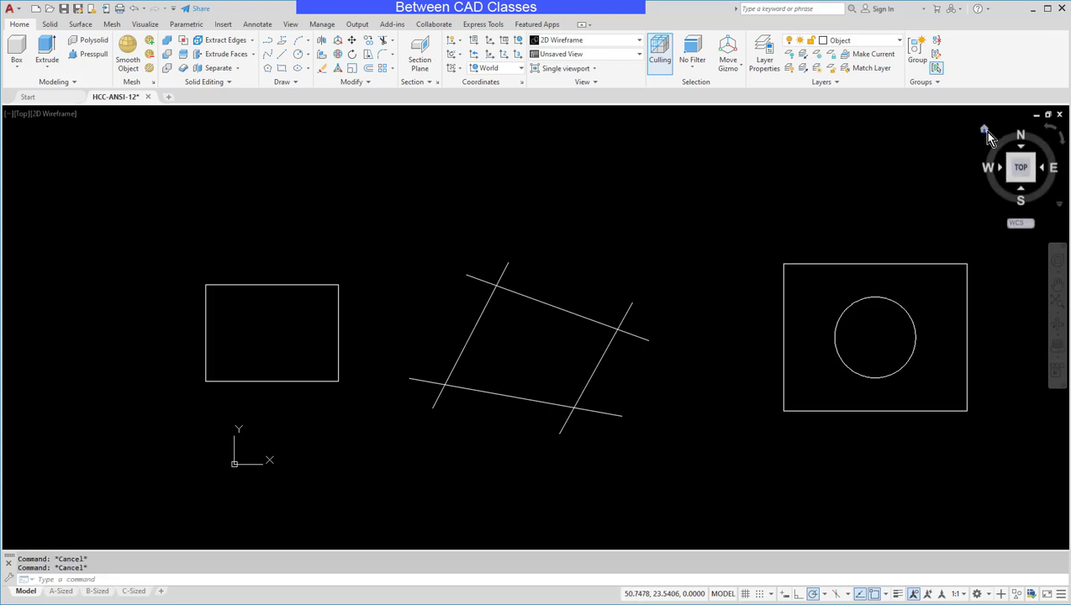
- Switch to a southwest isometric view and recentre the sketches
left_click(985, 131)
scroll(756, 307, "up", 2)
scroll(756, 307, "down", 5)
scroll(769, 306, "up", 4)
middle_click_drag(840, 320, 649, 473)
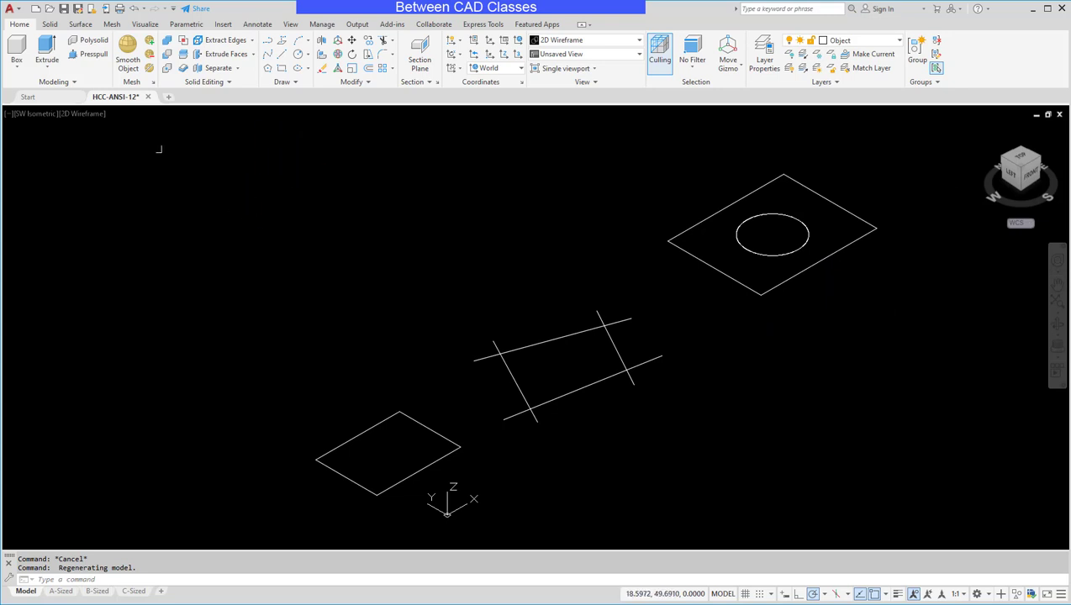
- Presspull the left rectangle into a box 3 units tall
left_click(100, 56)
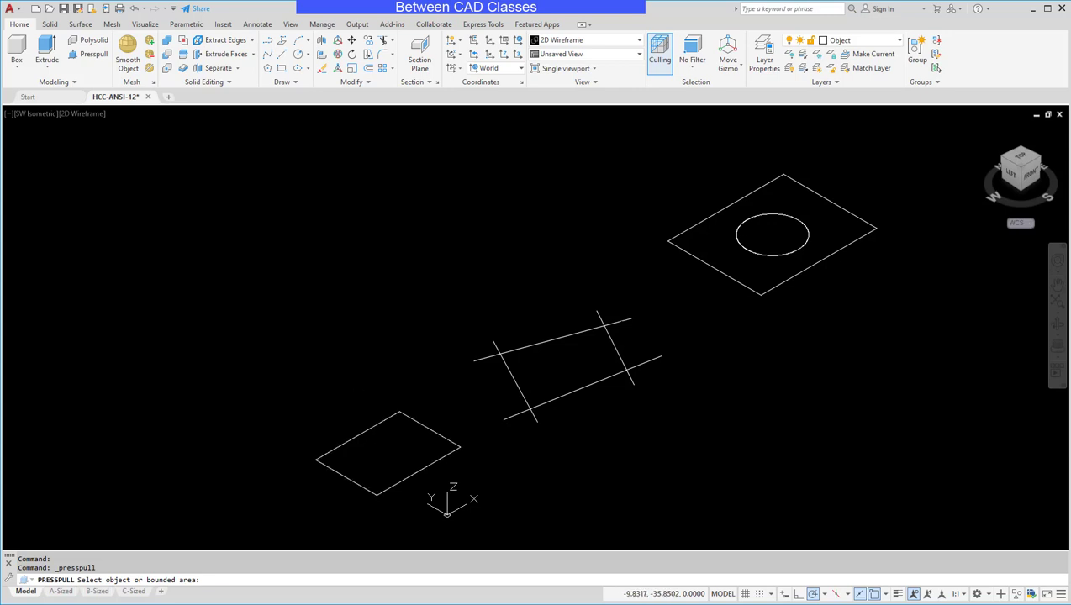
left_click(377, 451)
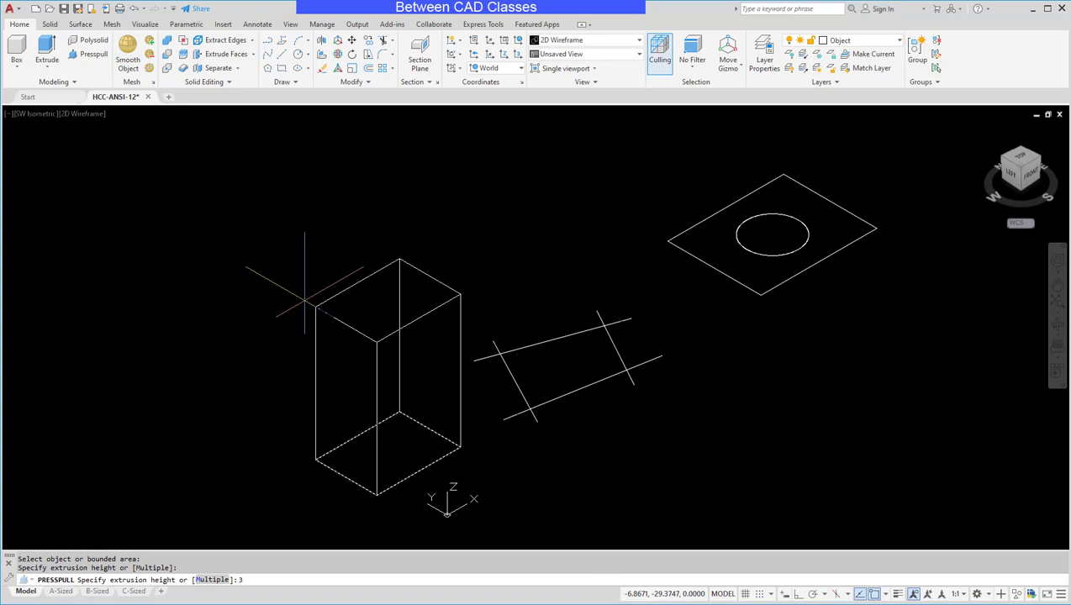
key("Return")
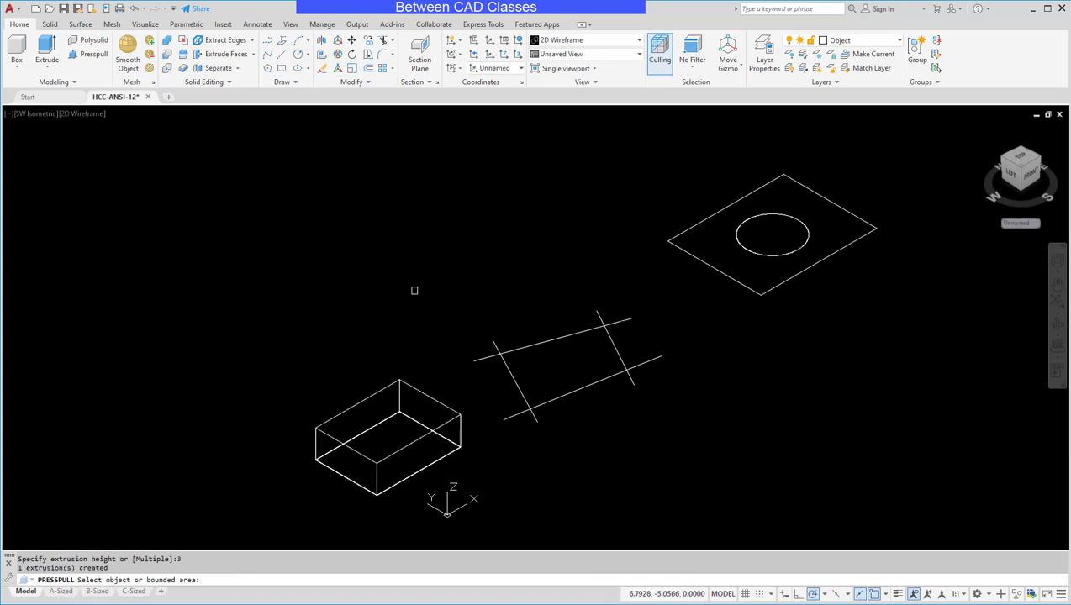
key("Return")
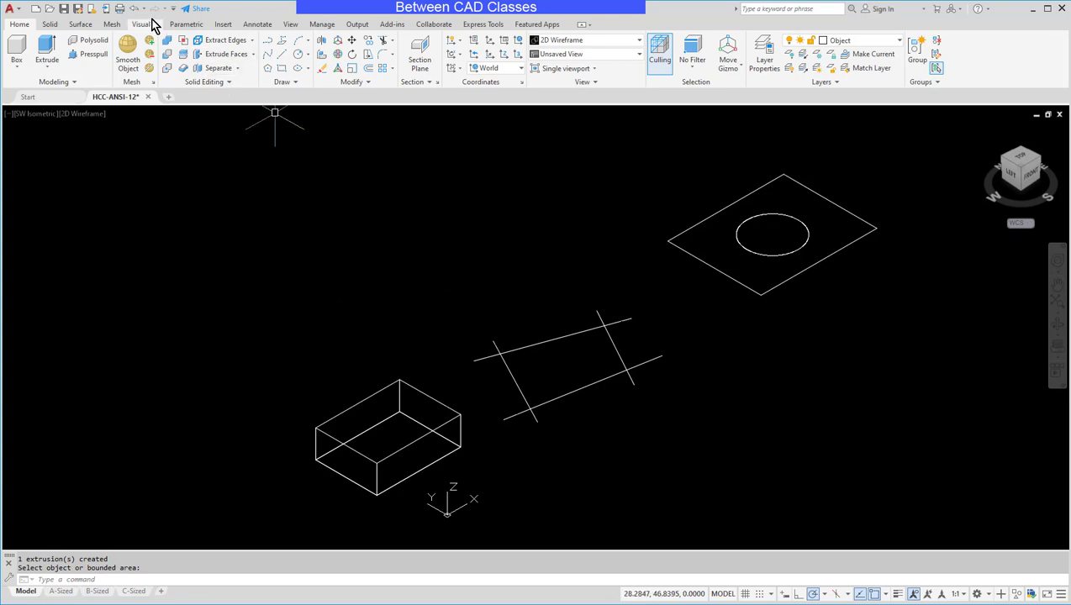
- Undo the box and presspull the left rectangle again with height -3, extruding downward
left_click(134, 8)
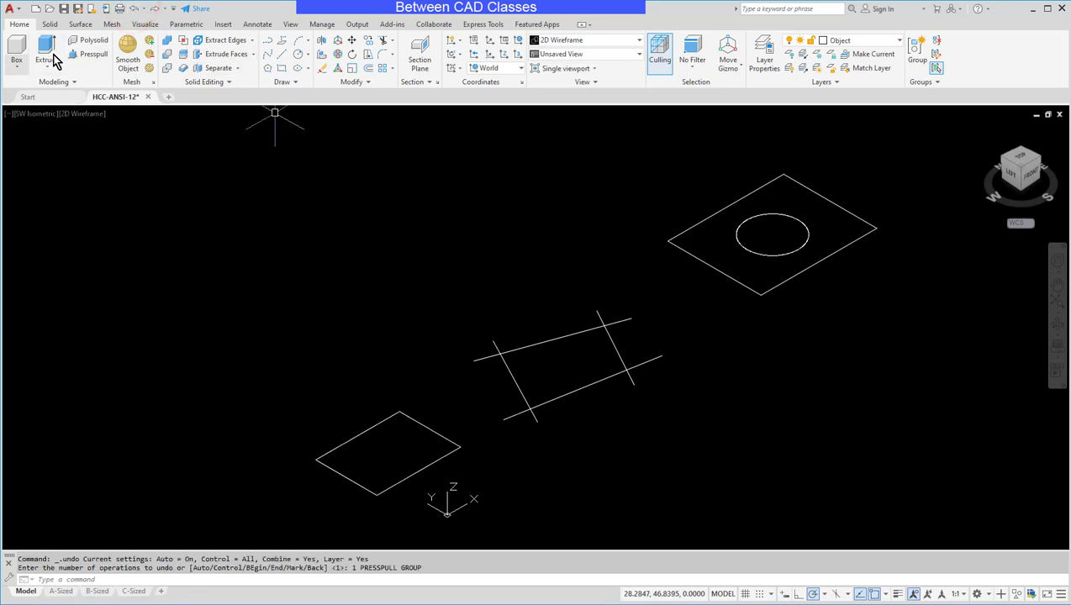
left_click(84, 53)
left_click(371, 444)
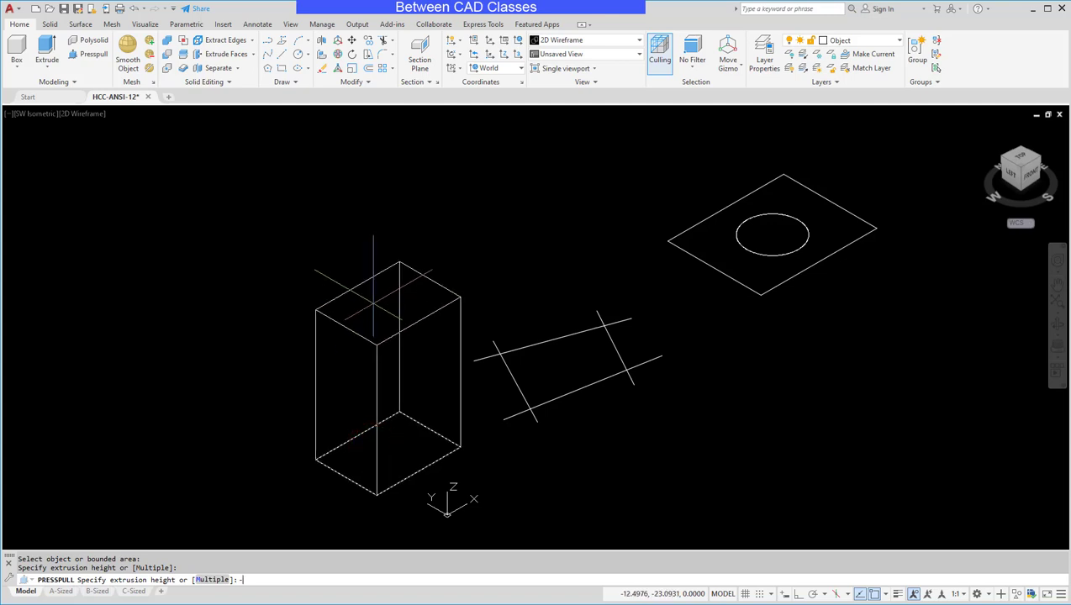
key("Return")
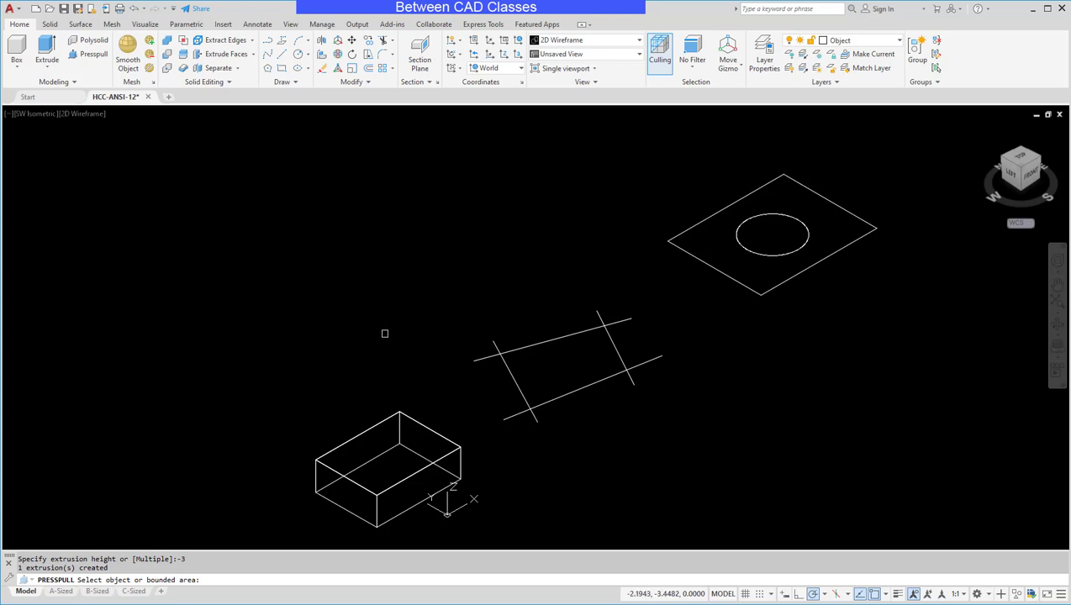
key("Return")
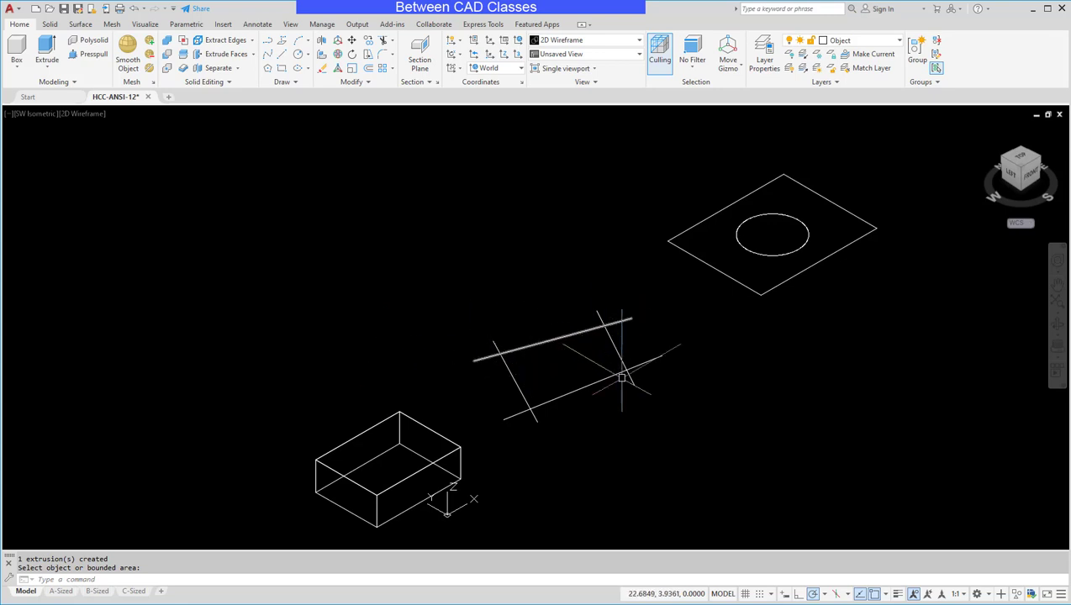
- Presspull the area enclosed by the crossing lines to a height of 5, then adjust the view
left_click(84, 55)
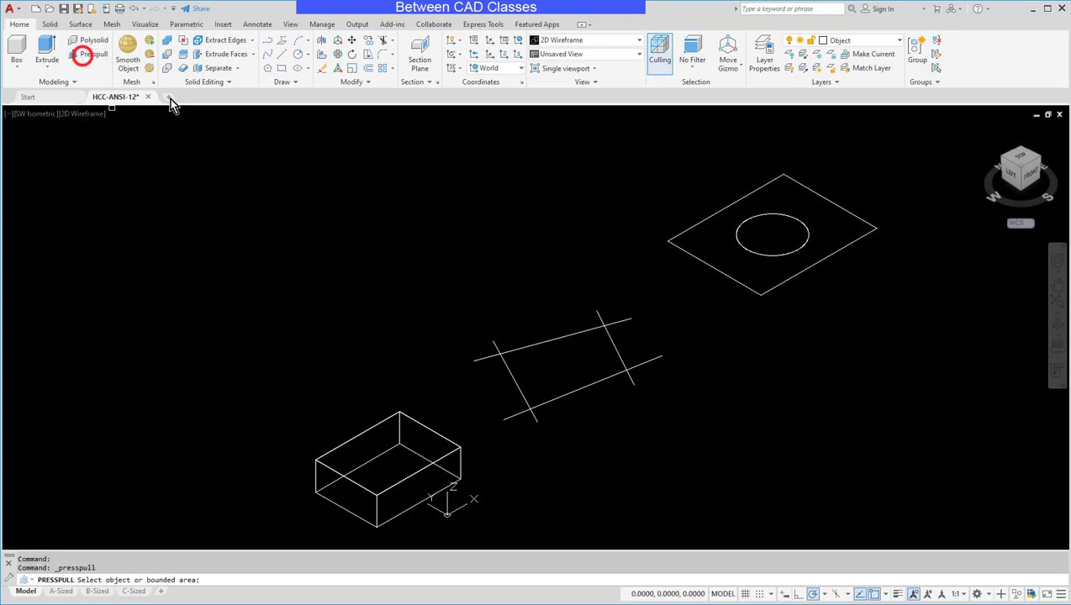
left_click(550, 373)
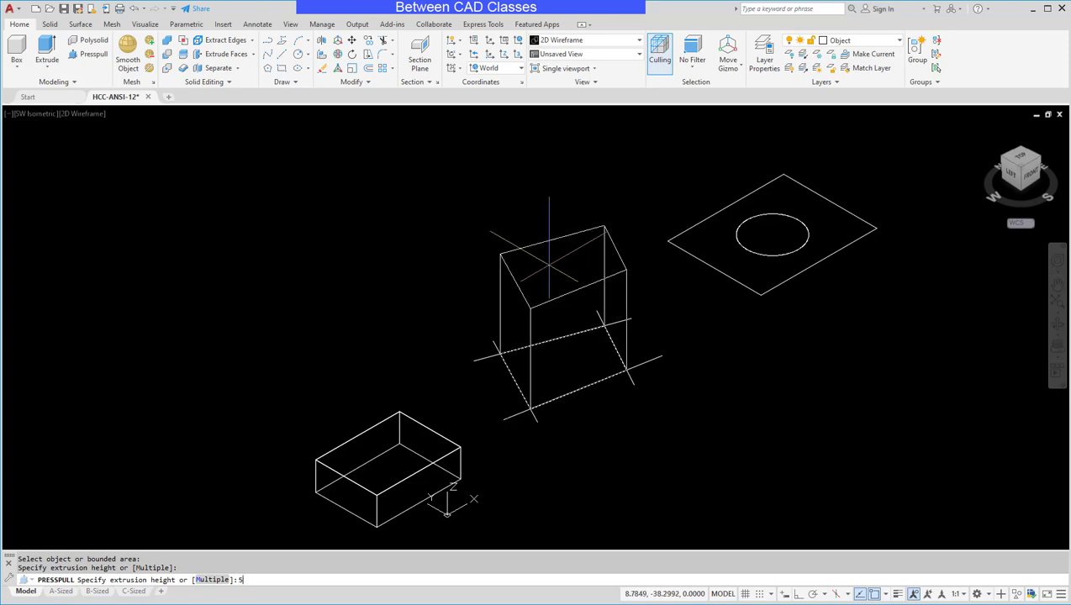
type("5")
key("Return")
key("Return")
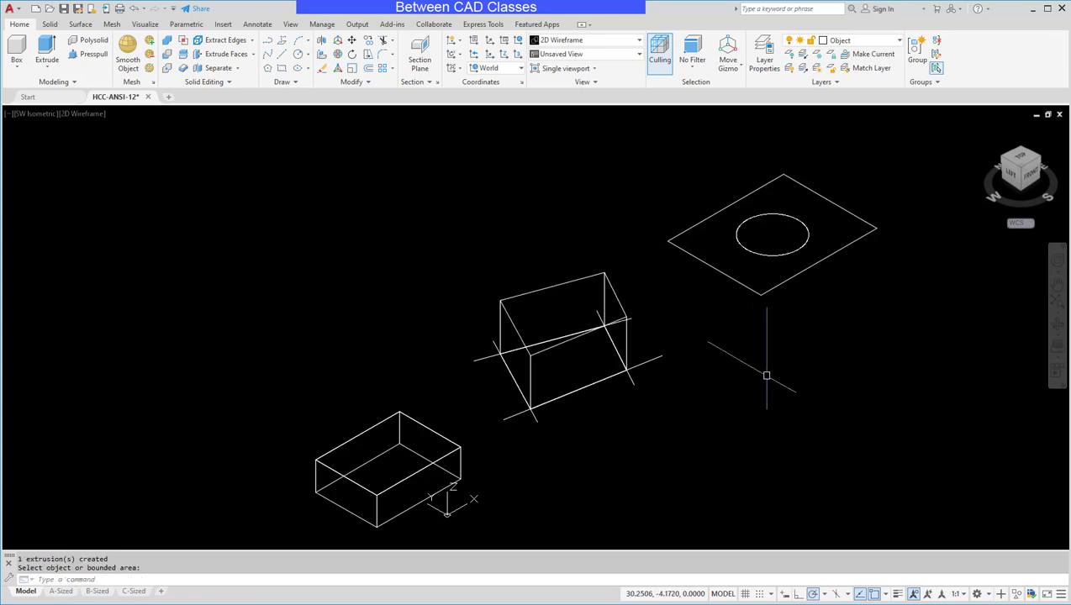
middle_click_drag(766, 373, 821, 415, "shift")
middle_click_drag(927, 343, 863, 366)
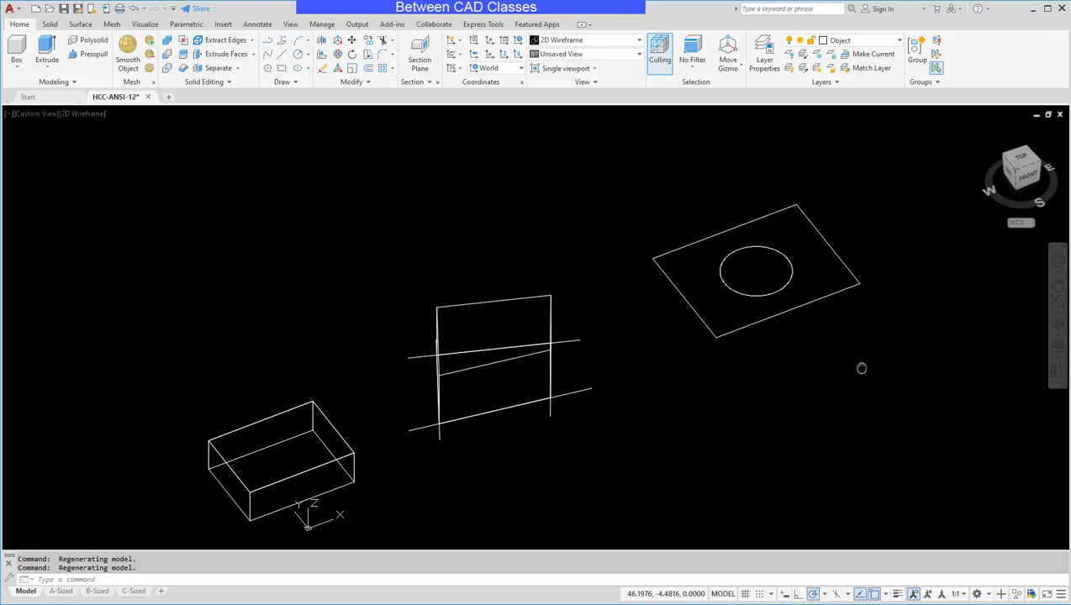
- Presspull the plate area around the circle to a height of 3, leaving a hole
left_click(91, 55)
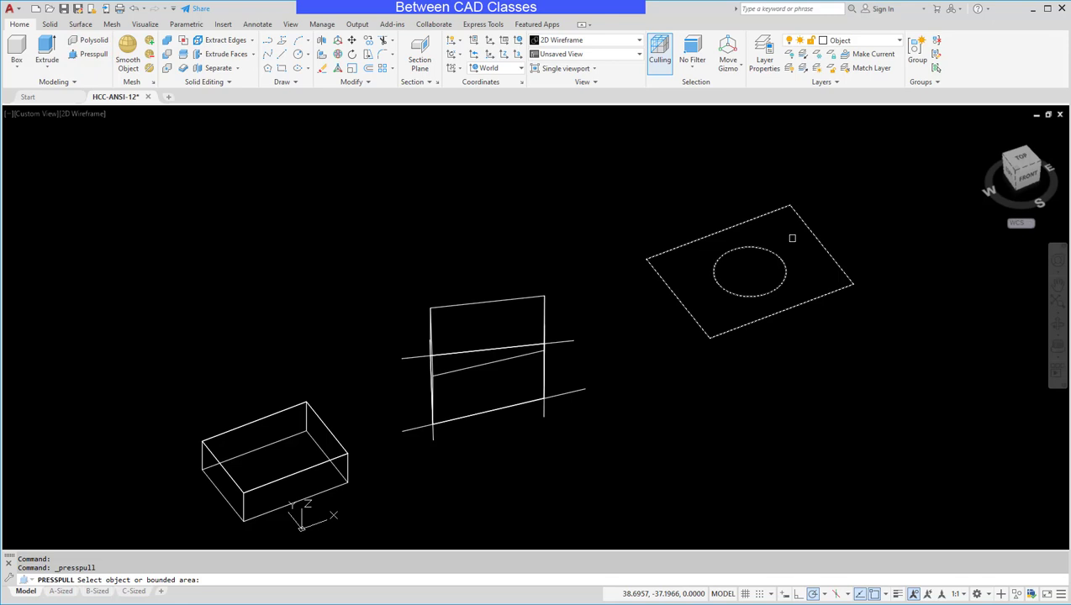
left_click(792, 238)
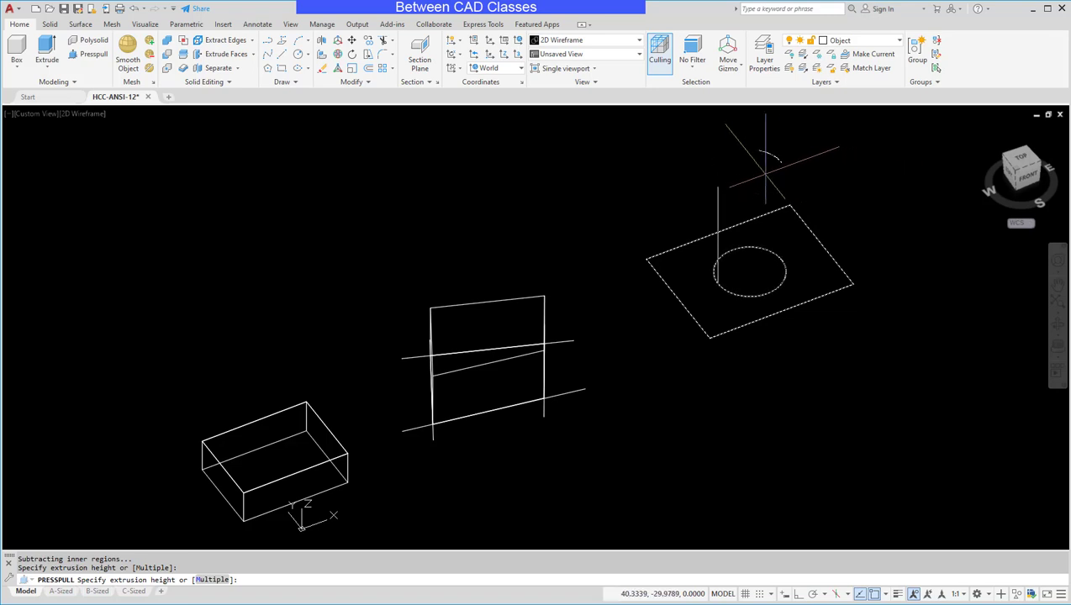
type("3")
key("Return")
key("Return")
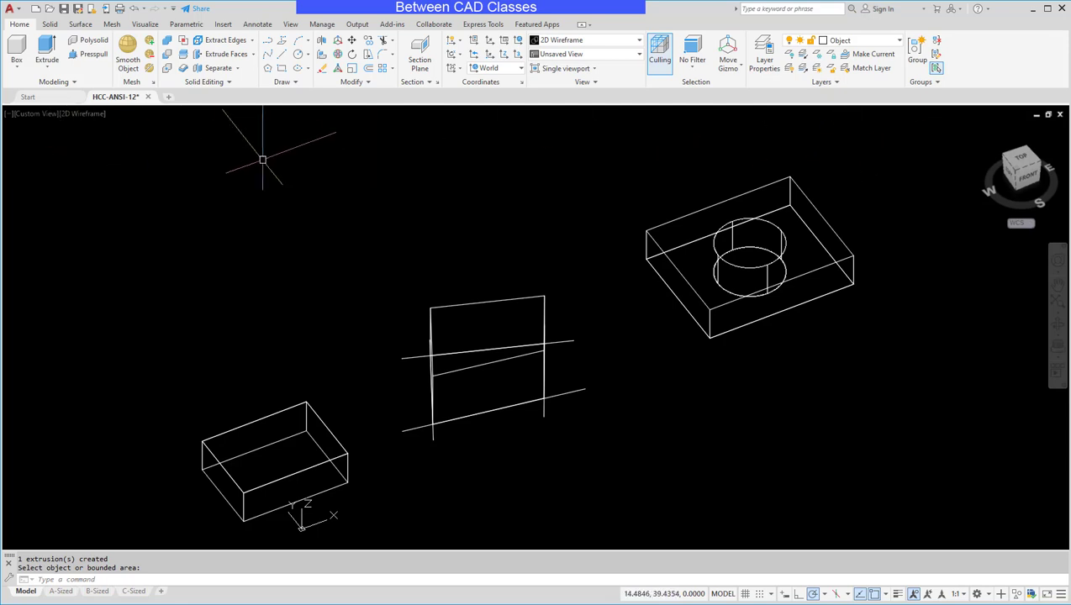
- Set the visual style to Shaded with edges and orbit the model
left_click(618, 42)
left_click(516, 109)
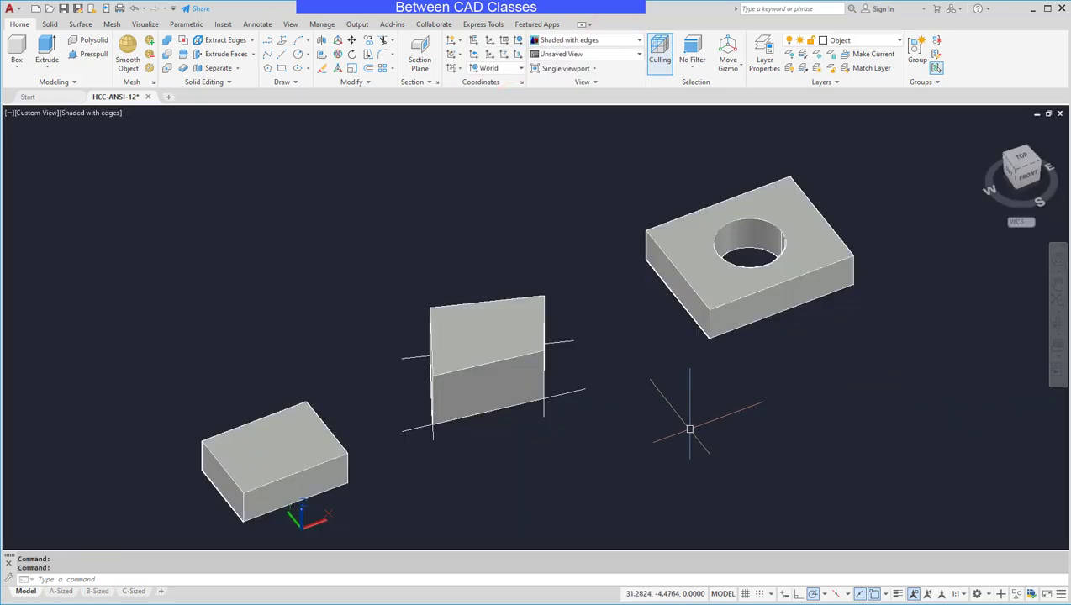
mouse_move(683, 411)
middle_mouse_down("shift")
mouse_move(626, 390)
mouse_move(677, 397)
middle_mouse_up("shift")
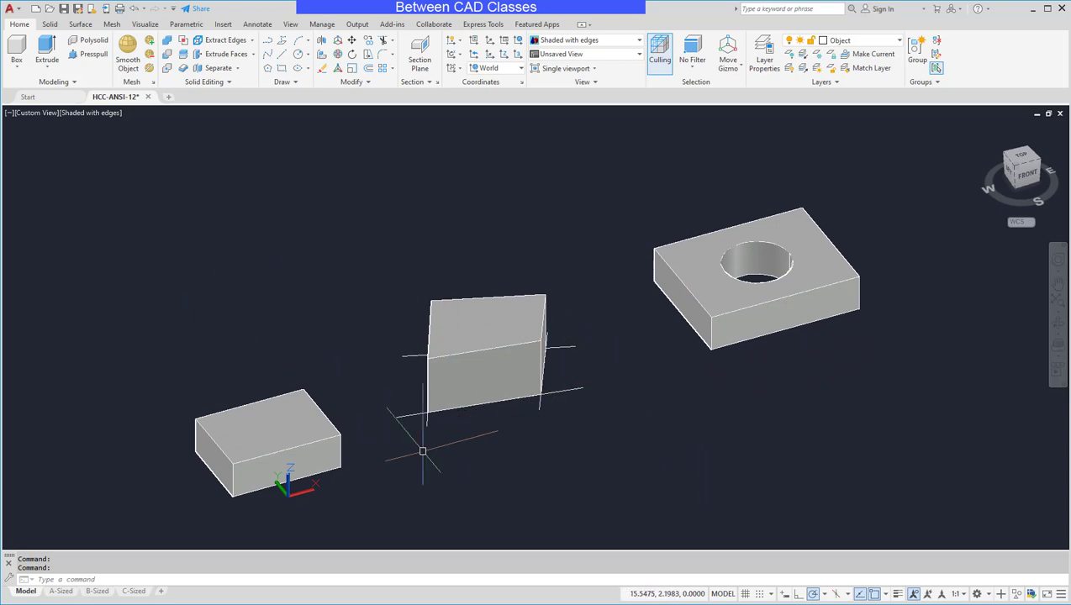
- Move the small box solid further up and left
left_click(323, 463)
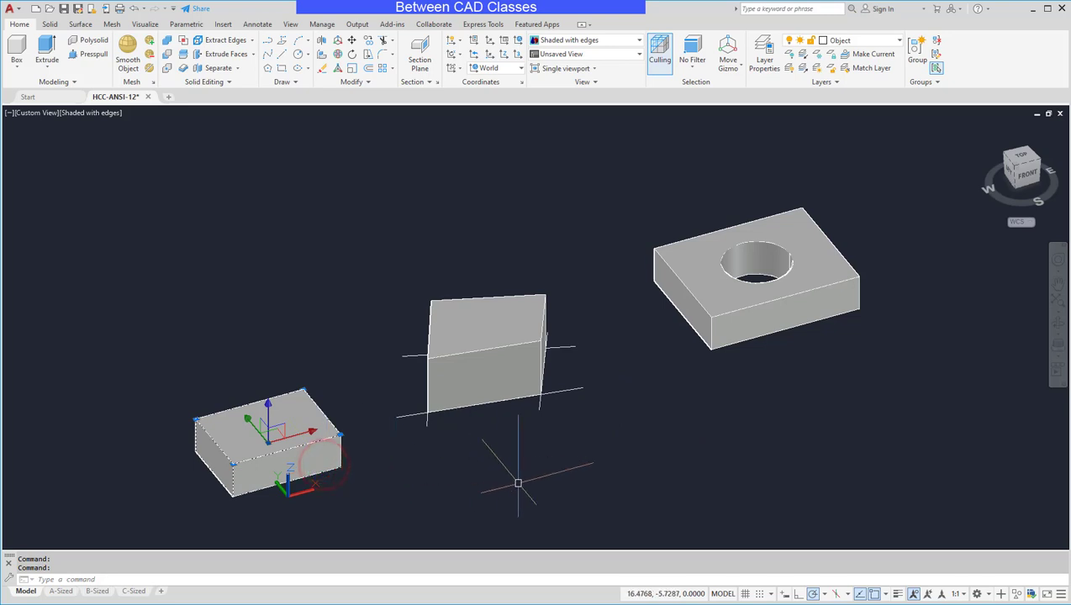
type("m")
key("Return")
left_click(454, 500)
left_click(364, 380)
key("Escape")
key("Escape")
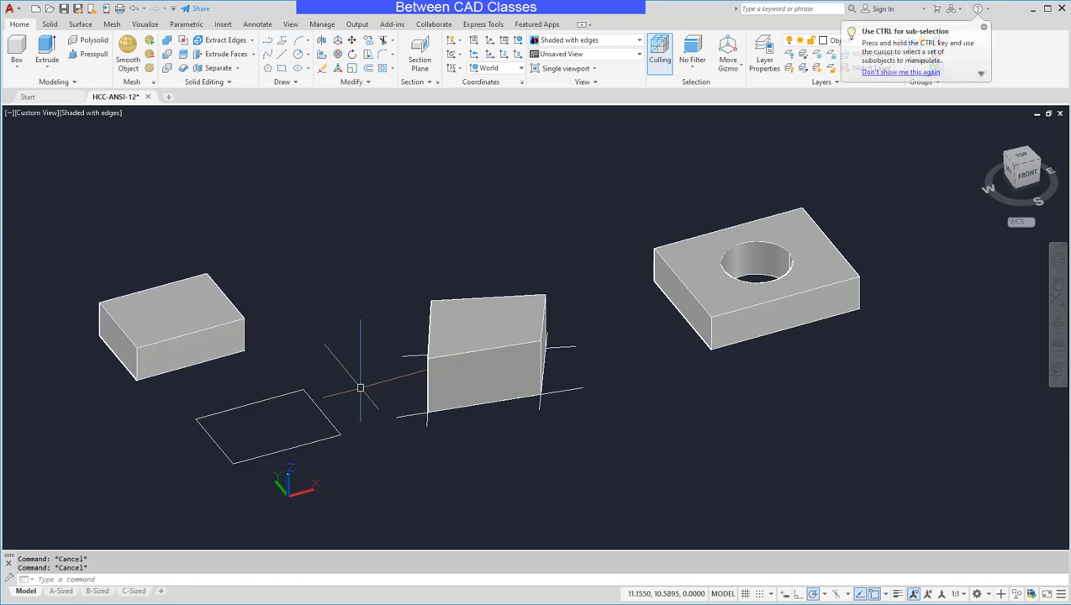
- Erase the leftover flat rectangle outline beneath the box
left_click(360, 388)
left_click(215, 475)
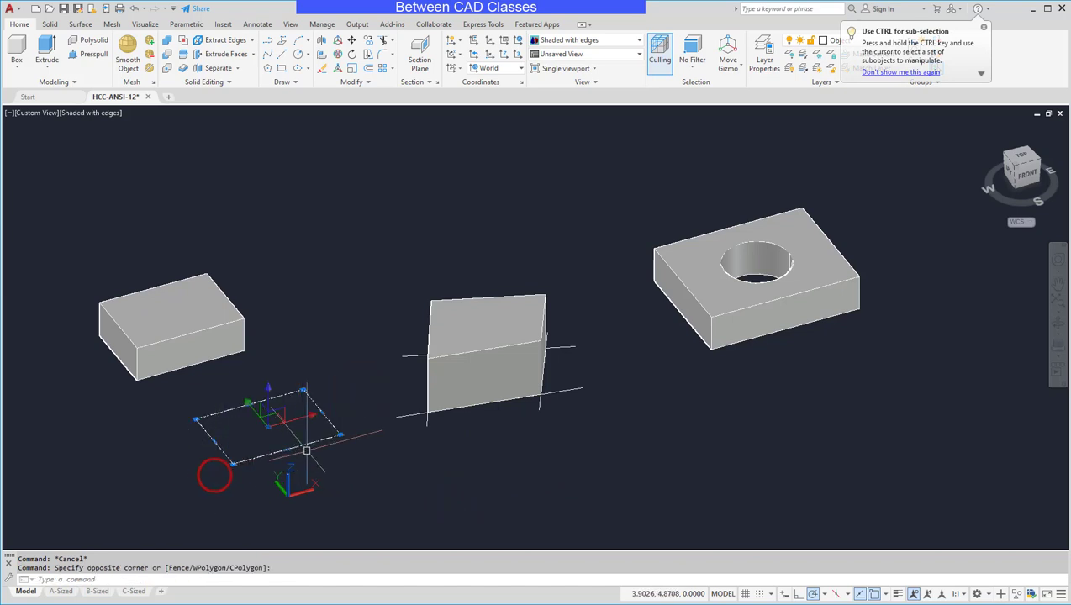
type("e")
key("Return")
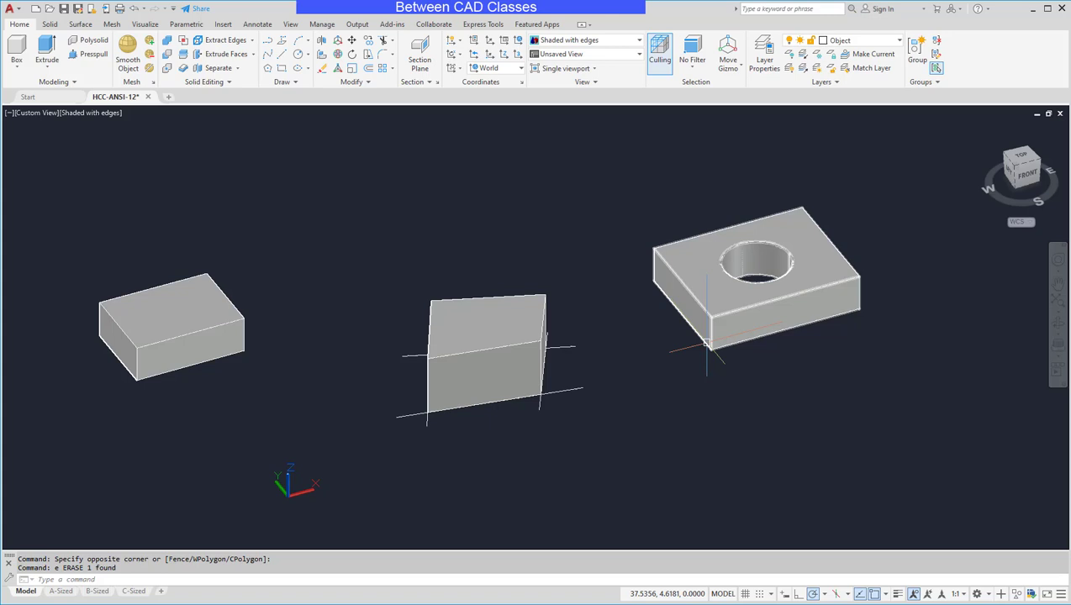
- From below, erase the leftover sketch geometry under the plate with the hole
middle_click_drag(791, 371, 732, 317, "shift")
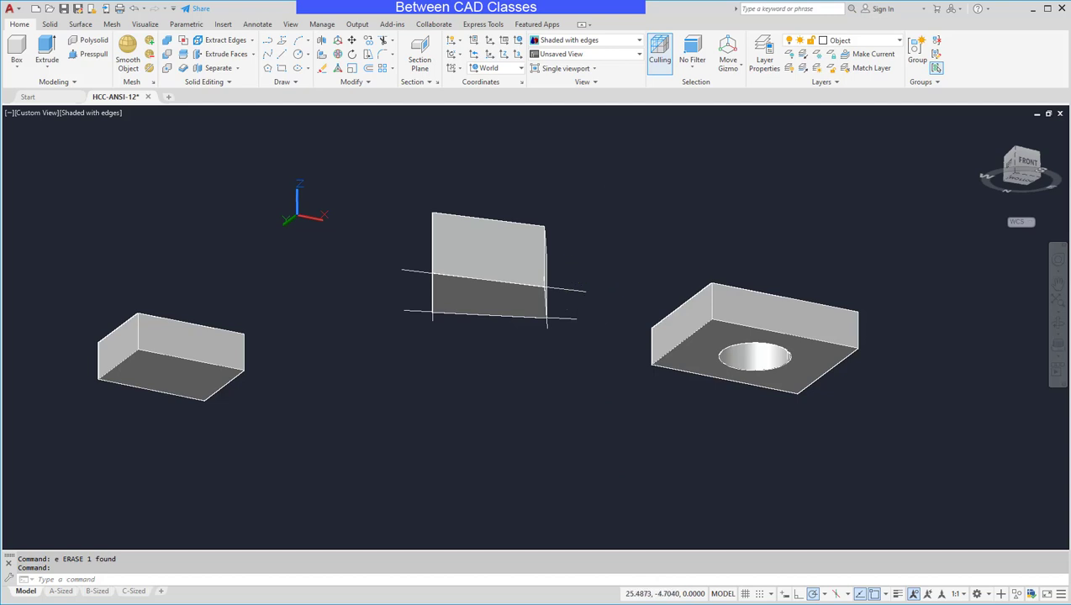
middle_click_drag(610, 255, 617, 258, "shift")
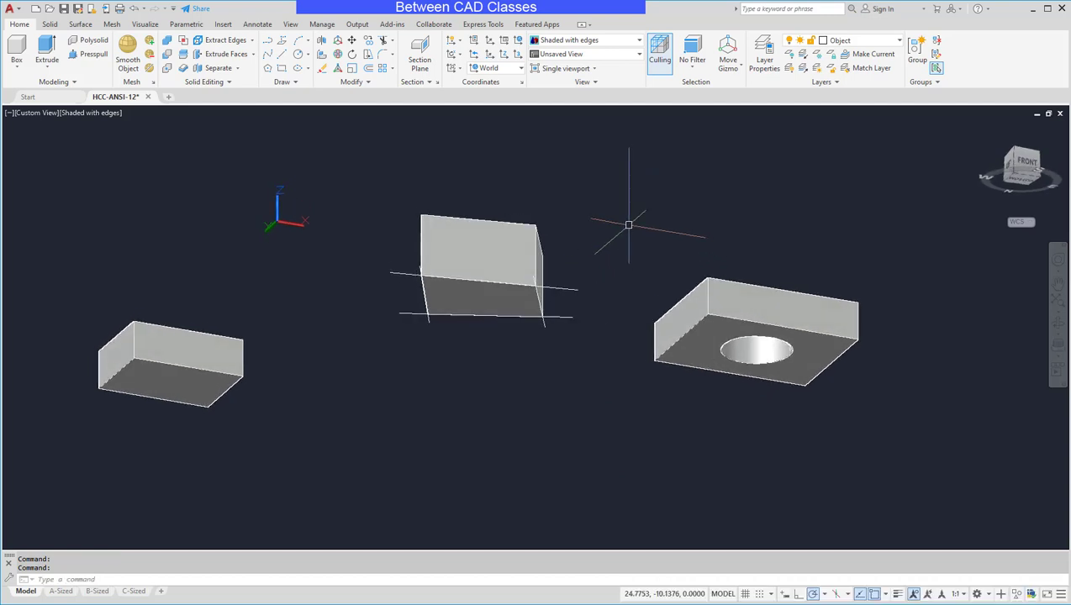
left_click(625, 217)
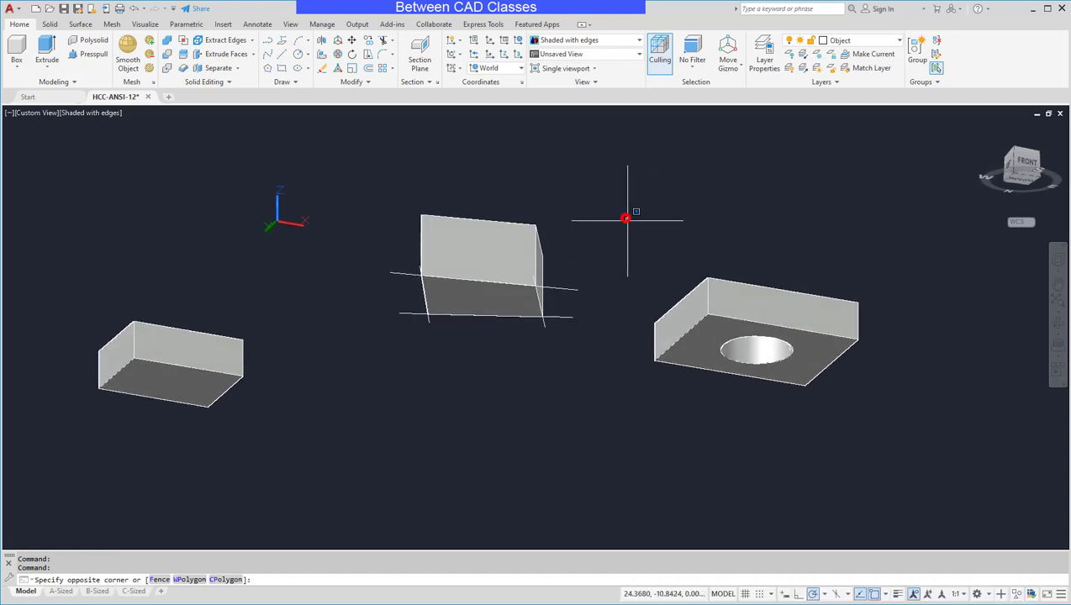
left_click(901, 423)
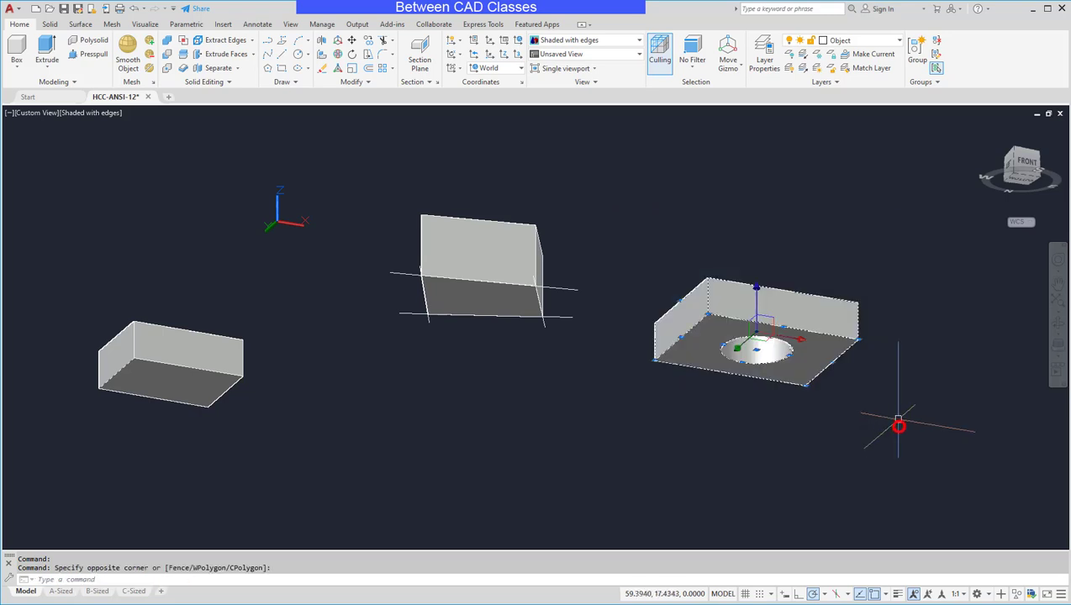
left_click(805, 291)
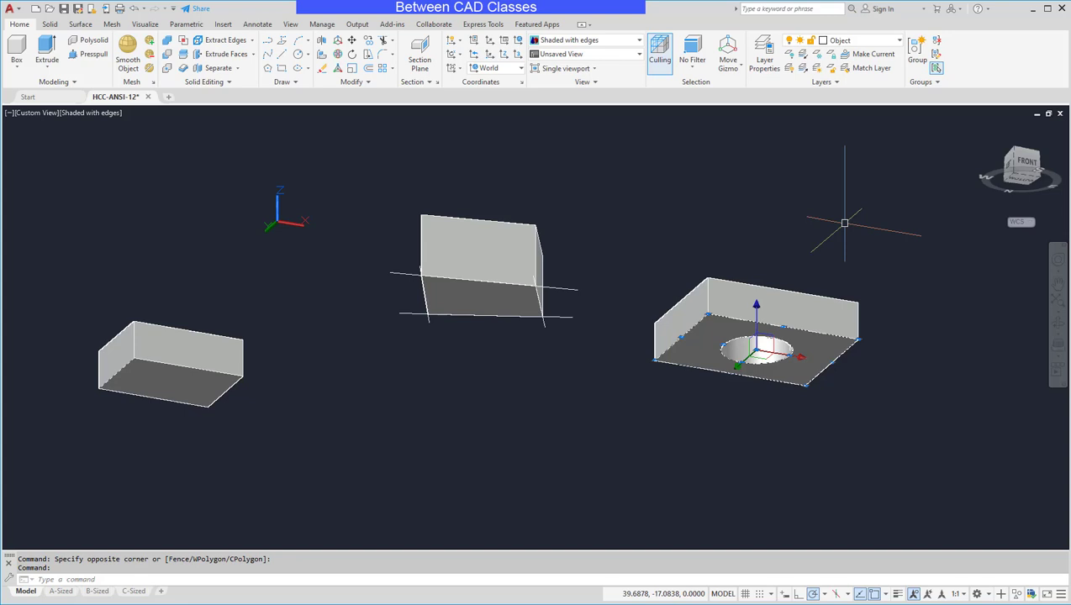
left_click(323, 72)
- Erase the stray lines around the middle block and orbit back to a view from above
left_click(603, 174)
left_click(352, 371)
left_click(445, 222)
left_click(324, 71)
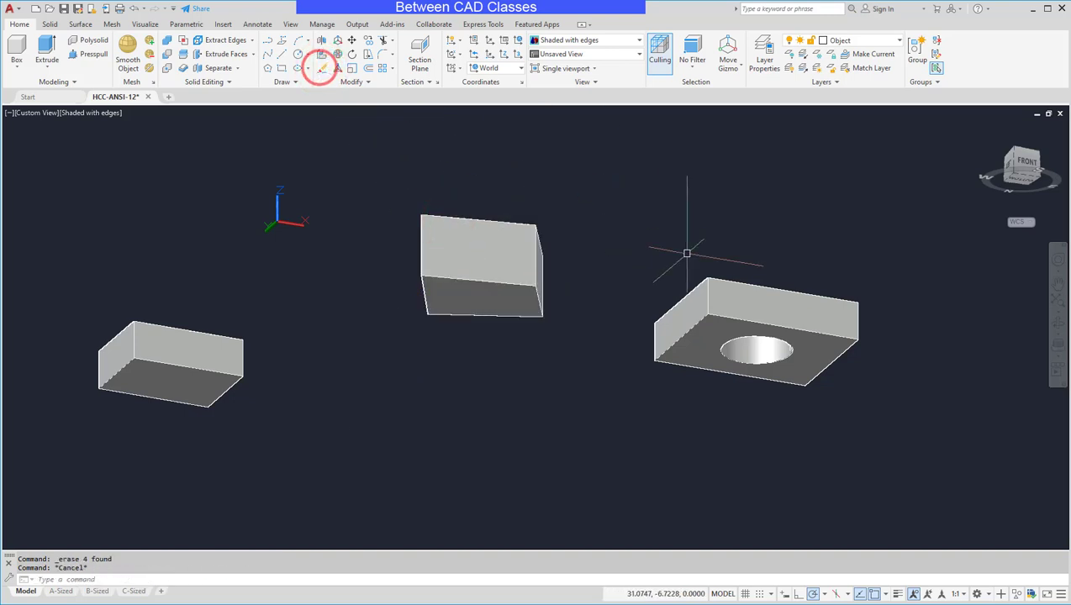
middle_click_drag(704, 198, 769, 316, "shift")
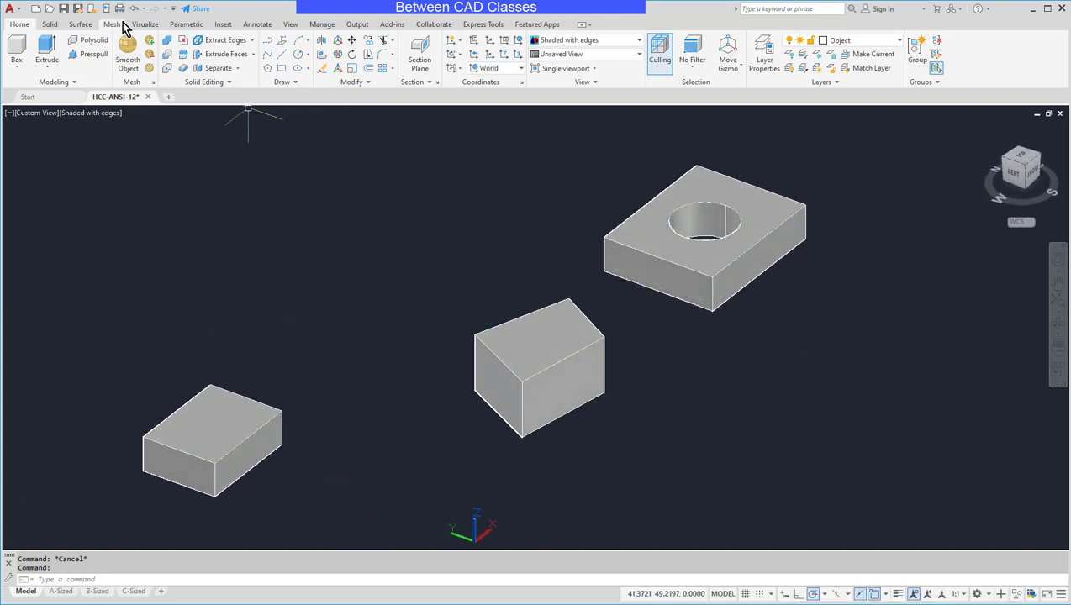
- Presspull a side face of the middle block outward, extending it into a larger solid
left_click(88, 54)
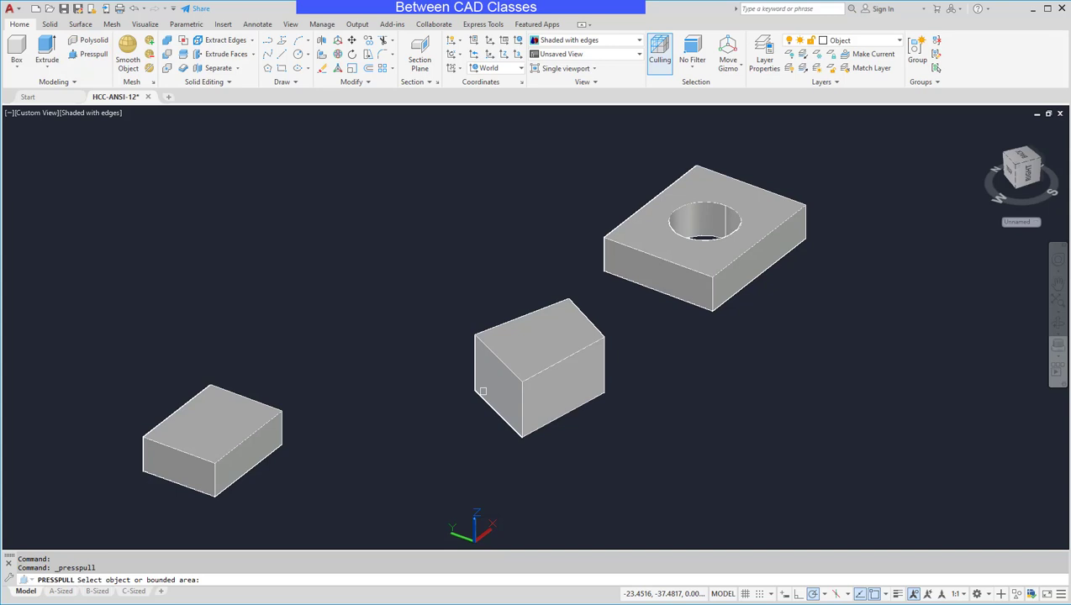
left_click(494, 387)
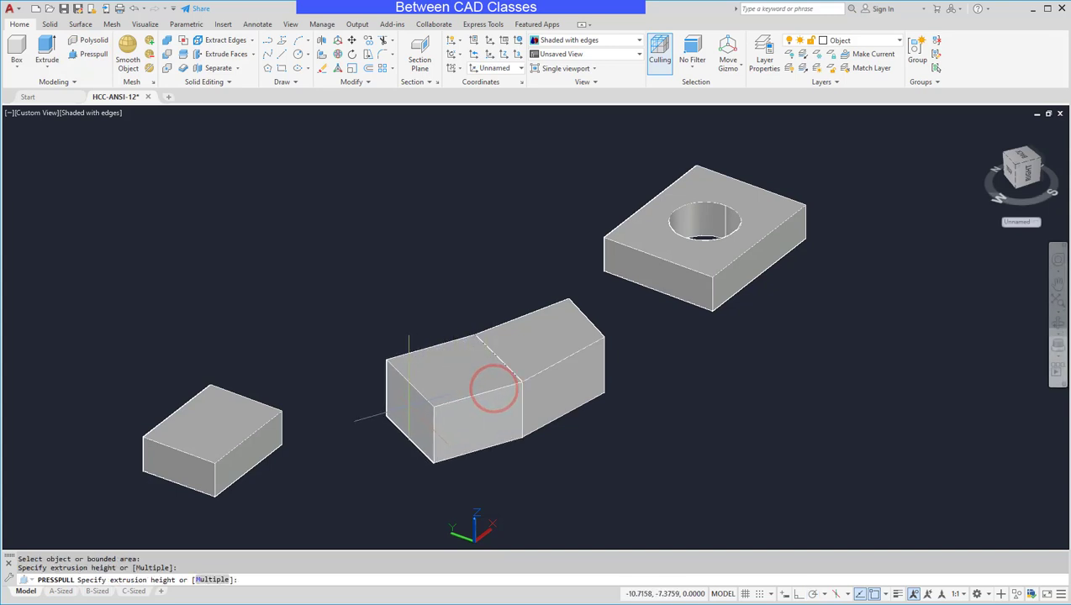
left_click(407, 407)
left_click(91, 52)
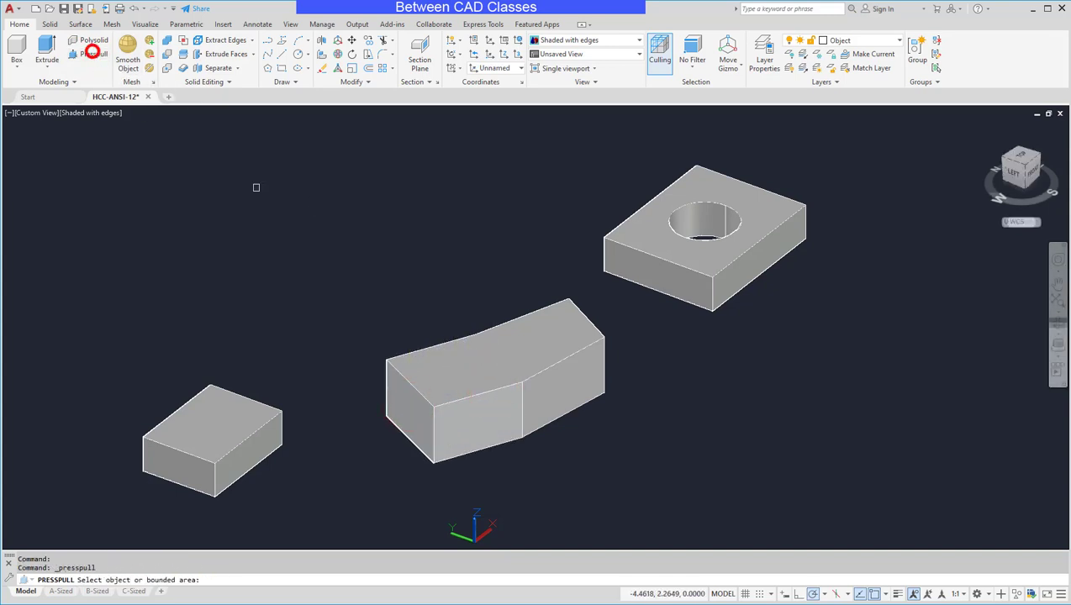
left_click(563, 384)
left_click(701, 433)
key("Return")
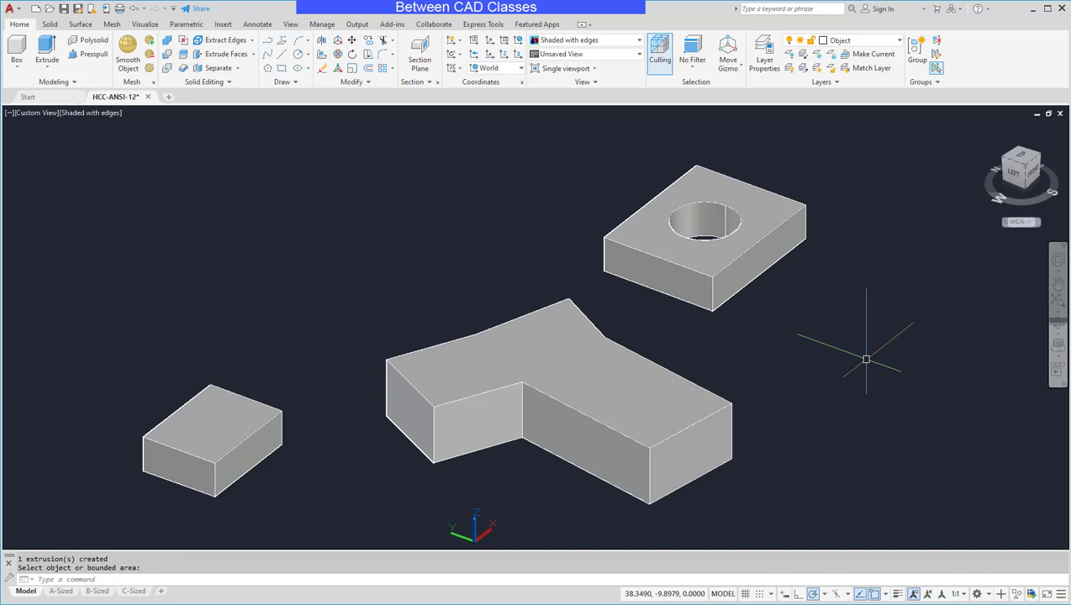